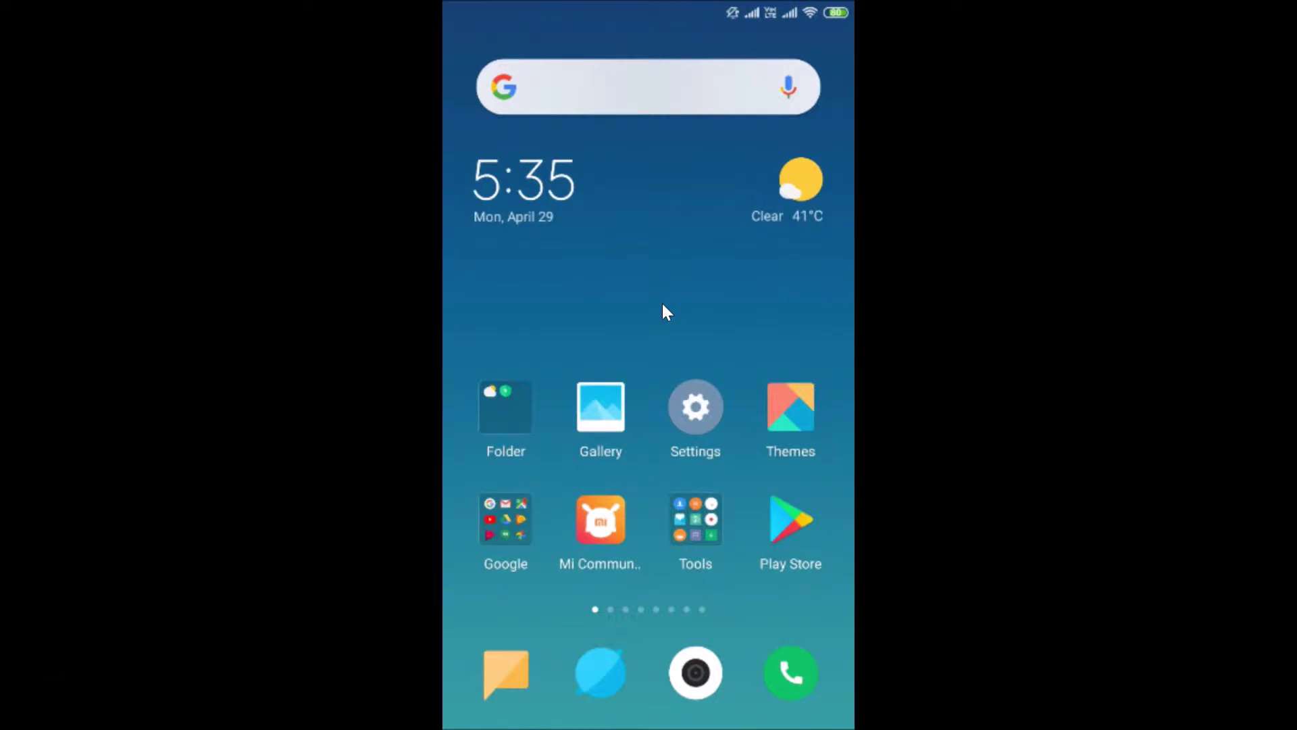
Launch YouTube from the Google apps folder
{"action": "left_click", "coordinate": [517, 512]}
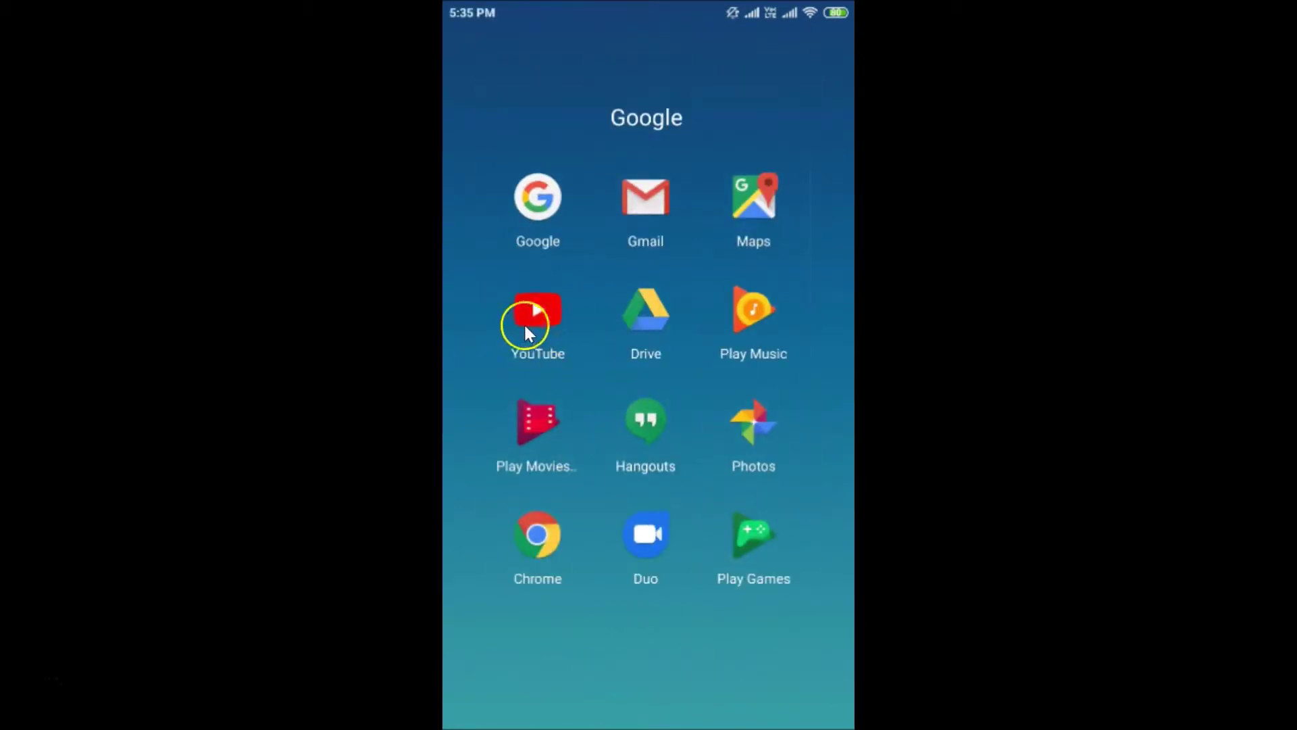
{"action": "left_click", "coordinate": [538, 324]}
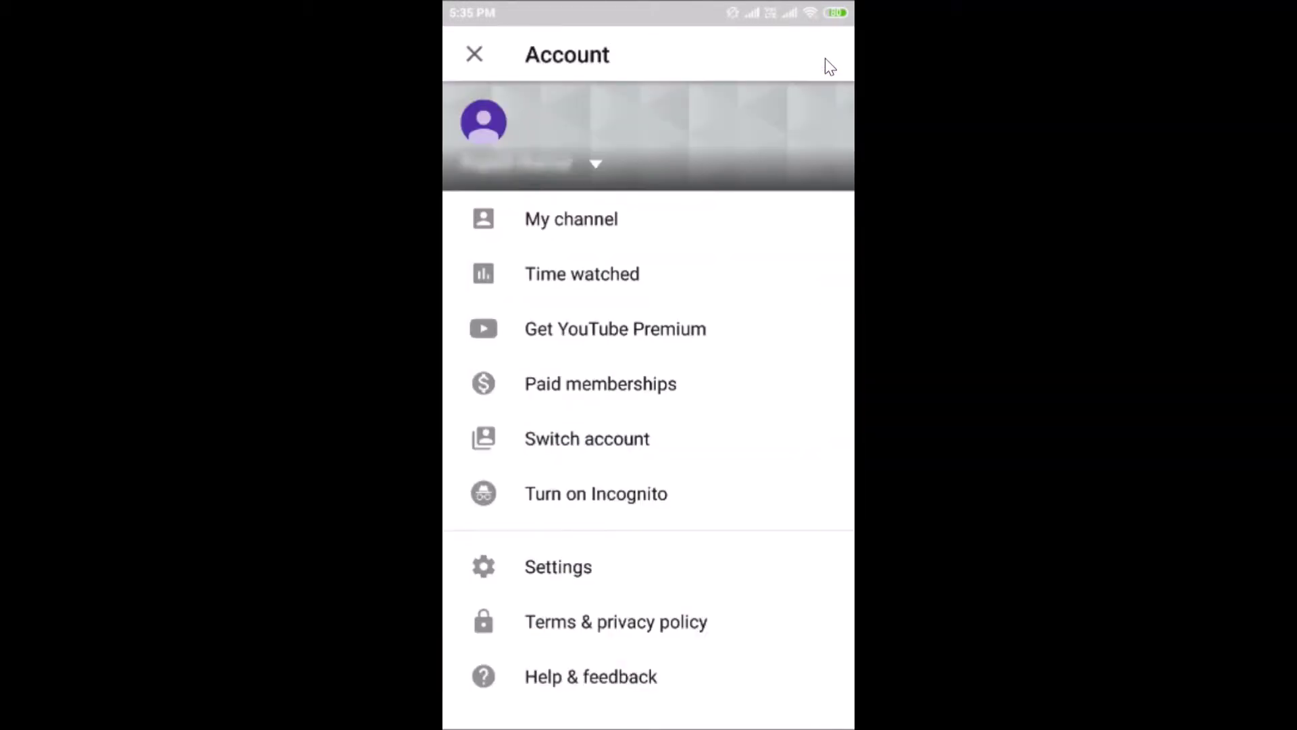
Go to Settings, then the General page listing Dark theme and Restricted Mode
{"action": "left_click", "coordinate": [561, 576]}
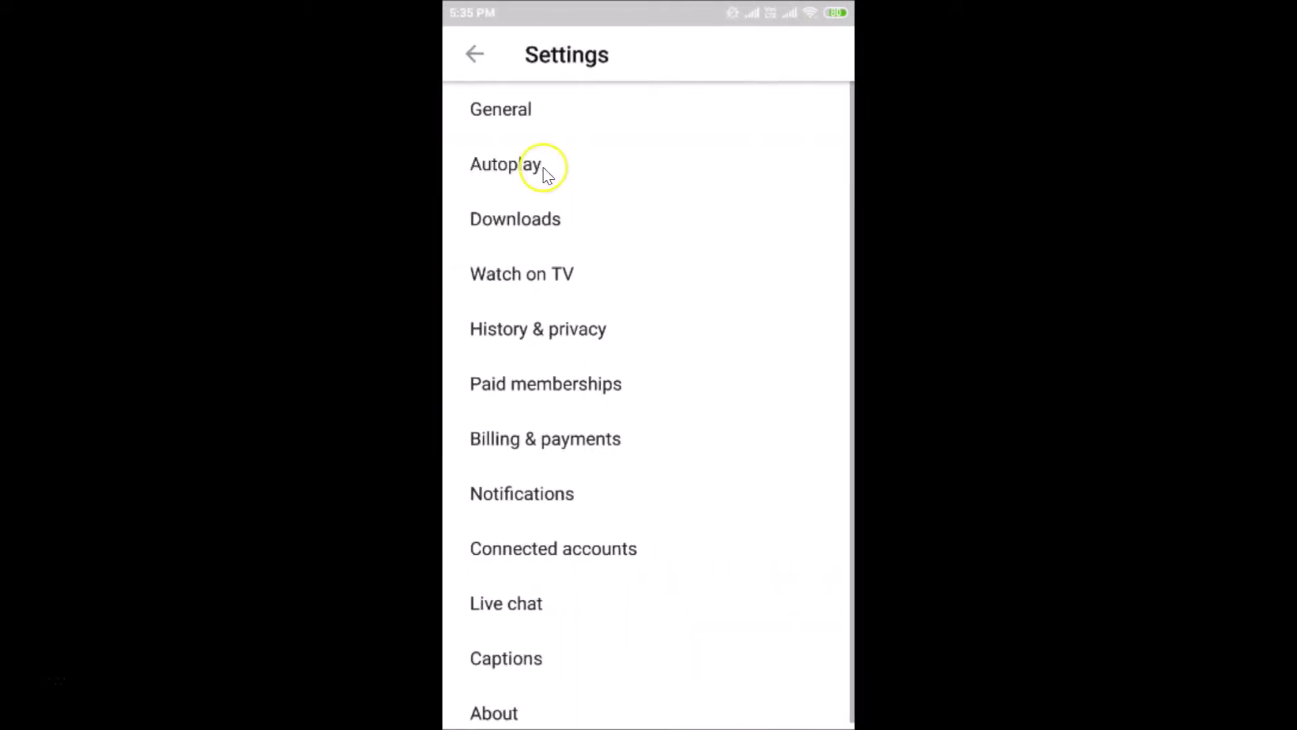
{"action": "left_click", "coordinate": [512, 127]}
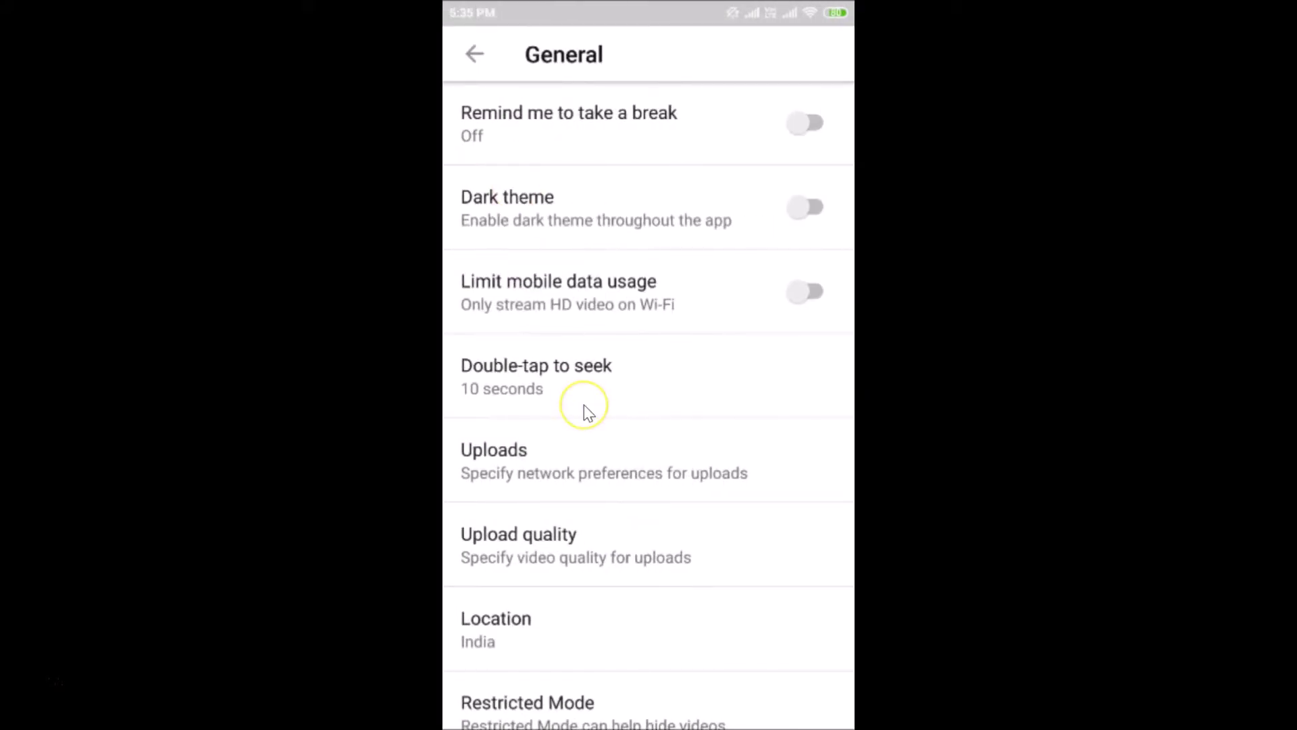
{"action": "scroll", "coordinate": [583, 405], "scroll_direction": "down", "scroll_amount": 3}
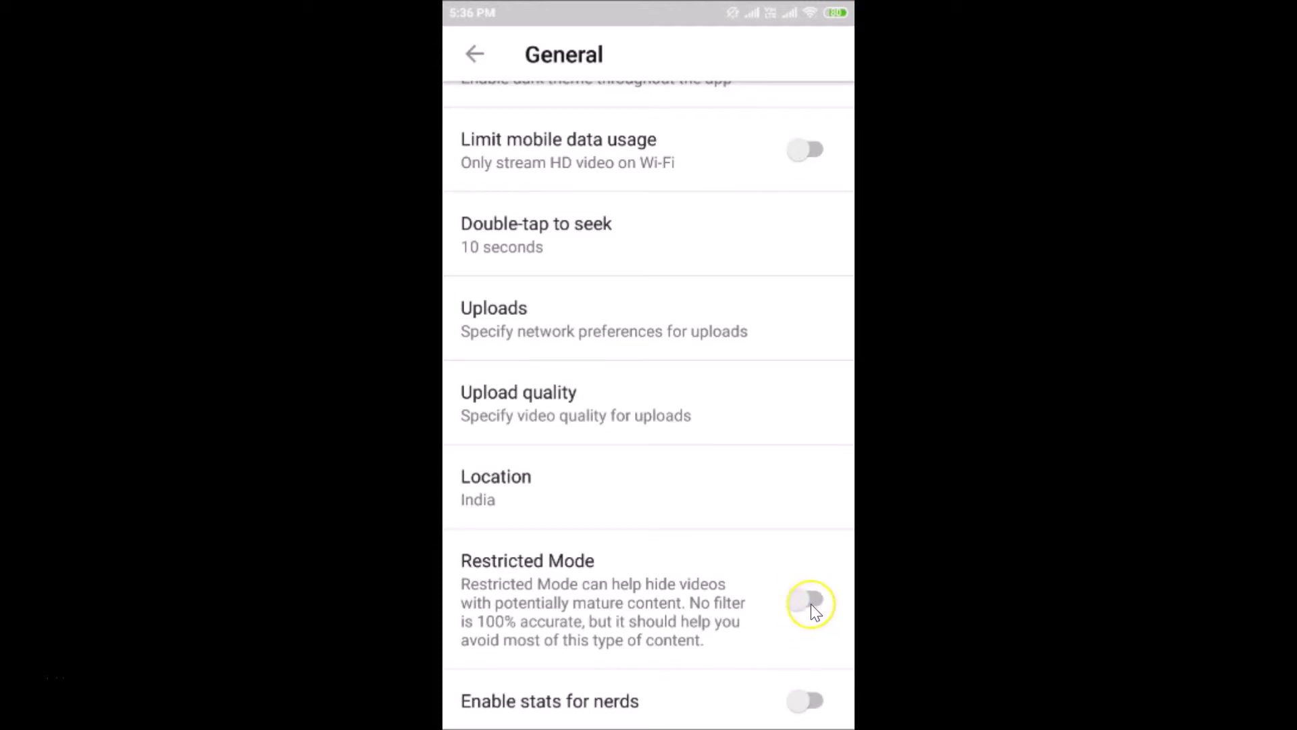
Turn Restricted Mode on, then toggle it off again
{"action": "left_click", "coordinate": [812, 603]}
{"action": "left_click", "coordinate": [808, 603]}
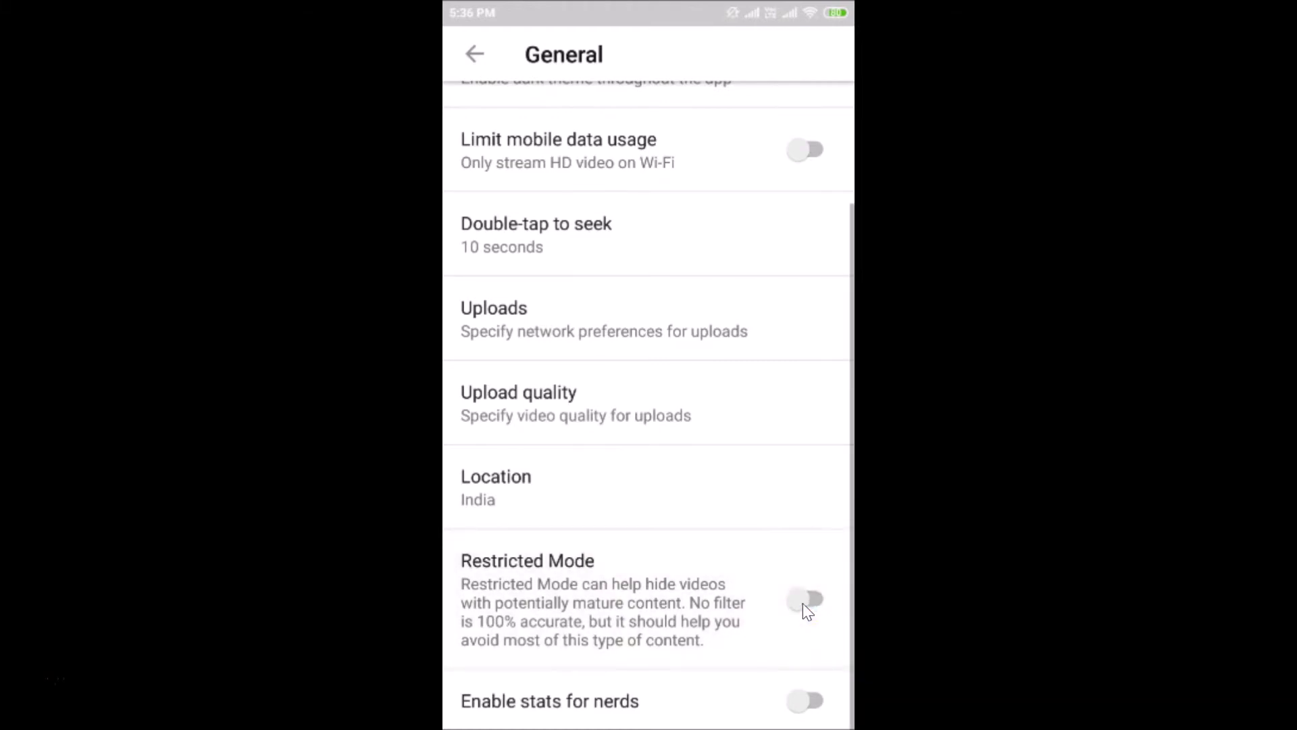